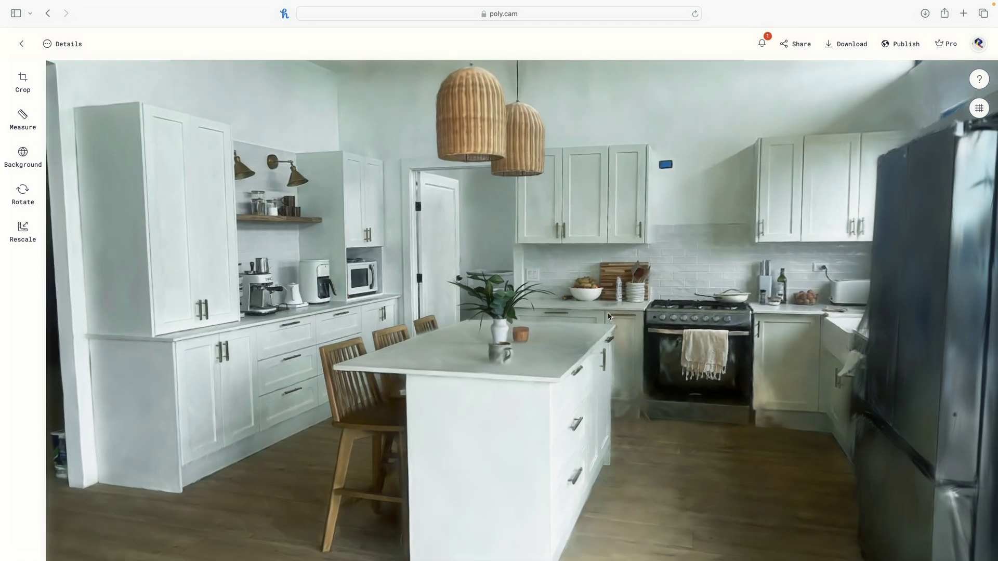
# Step: Bring up the kitchen scan's download/export formats in Polycam
pyautogui.click(843, 47)
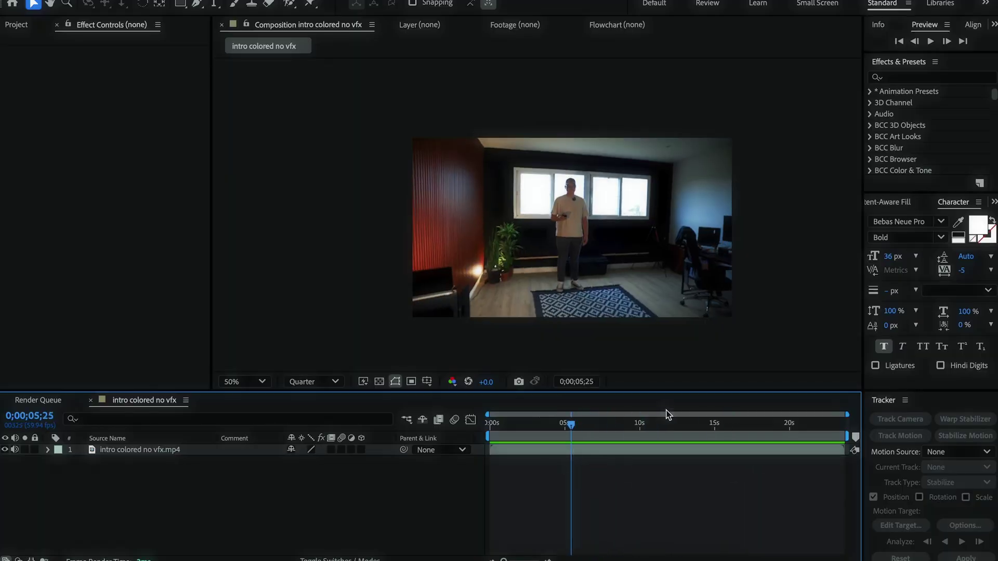
# Step: Scrub the room footage, select its layer and park around 3.5 seconds
pyautogui.moveTo(671, 423); pyautogui.dragTo(605, 438)
pyautogui.click(611, 454)
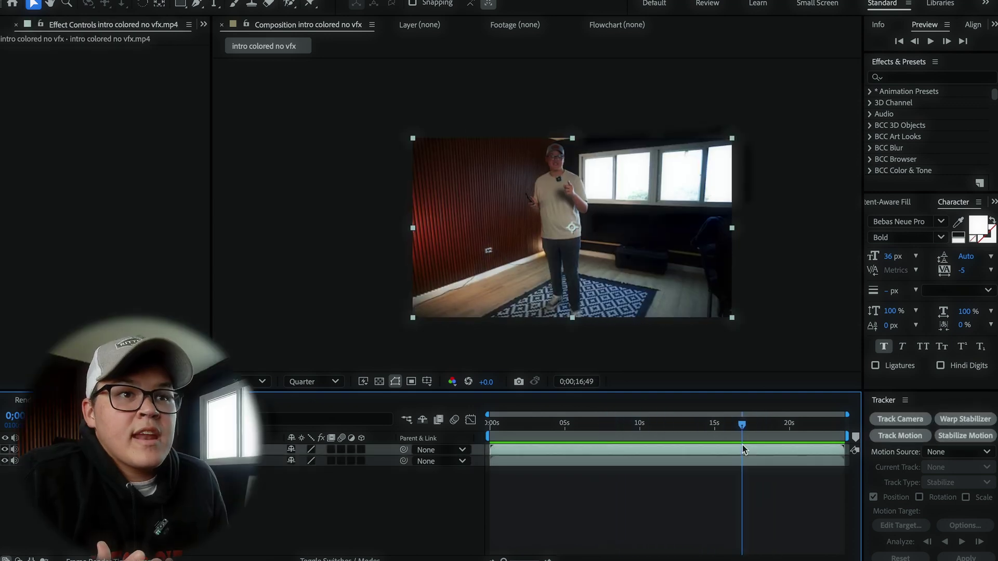
pyautogui.moveTo(742, 446); pyautogui.dragTo(545, 447)
# Step: Pre-compose the room footage into 'Roto', moving all attributes into it
pyautogui.rightClick(548, 450)
pyautogui.click(598, 471)
pyautogui.write('Roto')
pyautogui.click(496, 366)
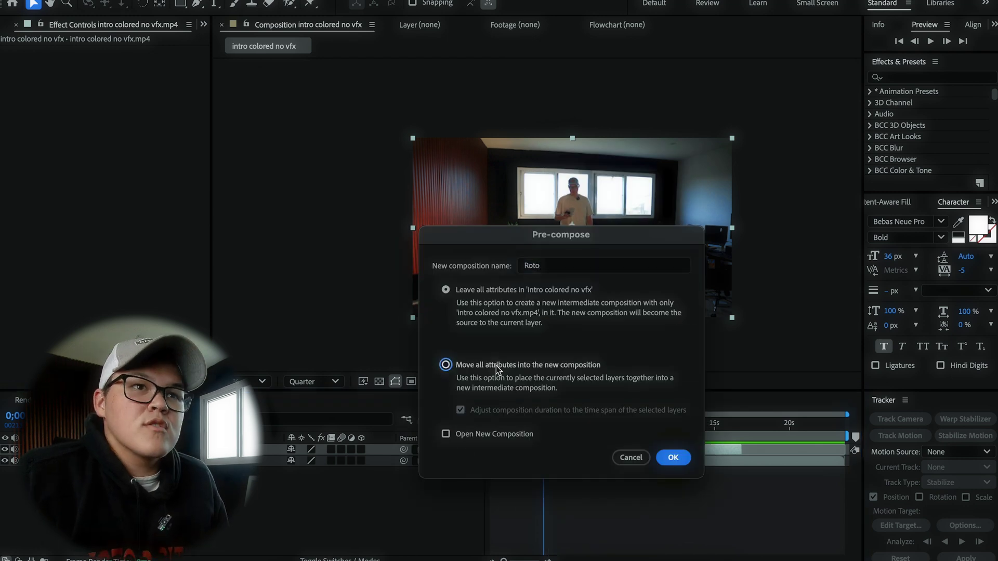
pyautogui.press('Return')
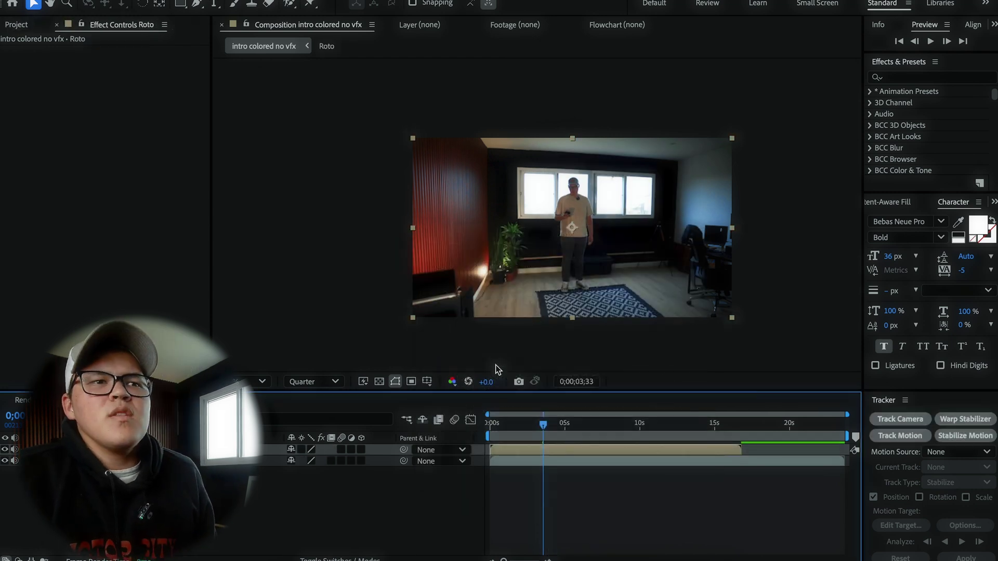
# Step: Open the Roto precomp at Full resolution and select its footage layer
pyautogui.doubleClick(558, 450)
pyautogui.click(324, 423)
pyautogui.click(532, 450)
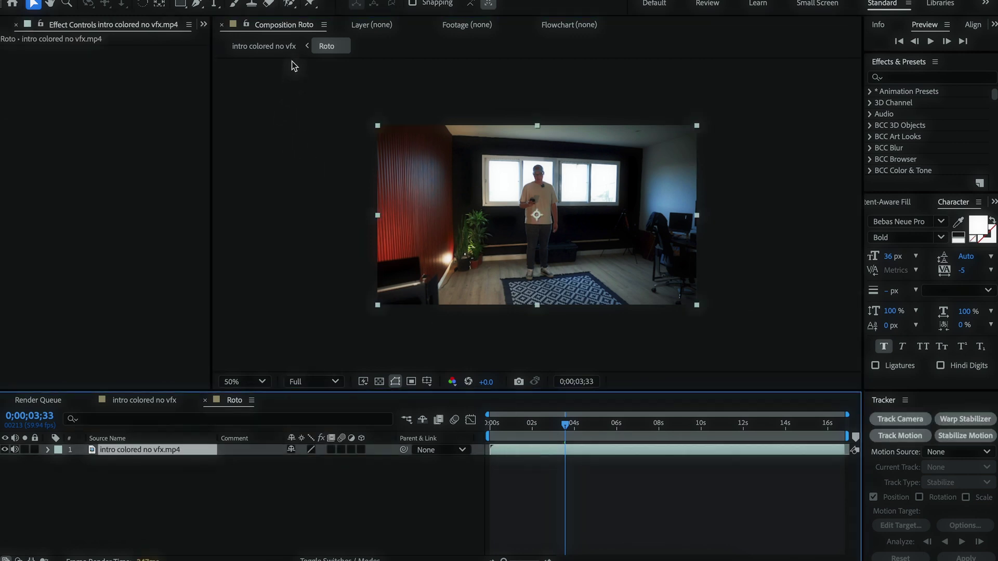
# Step: Open the room footage layer in the Layer panel for Roto Brush work
pyautogui.doubleClick(534, 200)
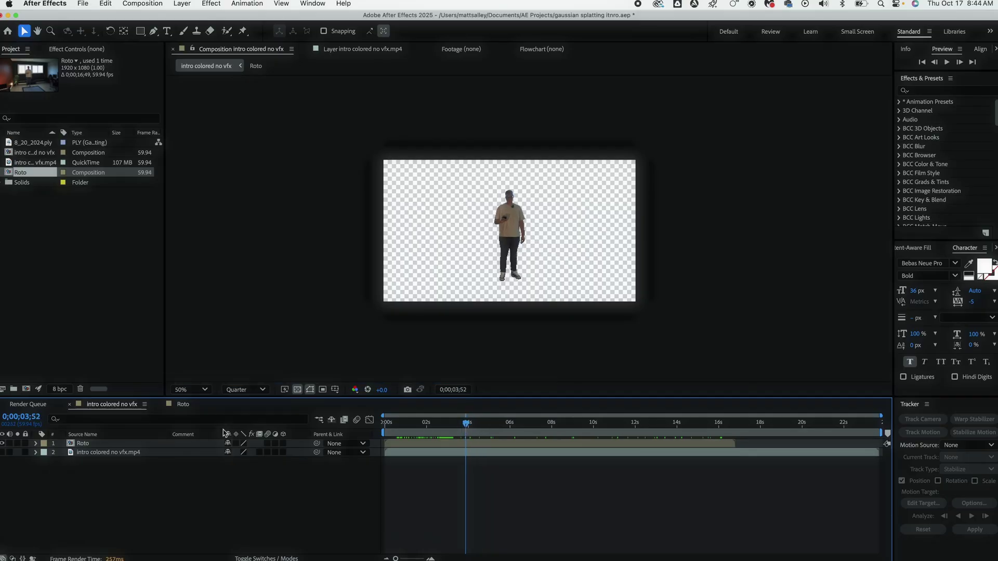
# Step: Preview at Full resolution, check the cut-out near 7 seconds, and re-enable the room footage layer
pyautogui.click(264, 390)
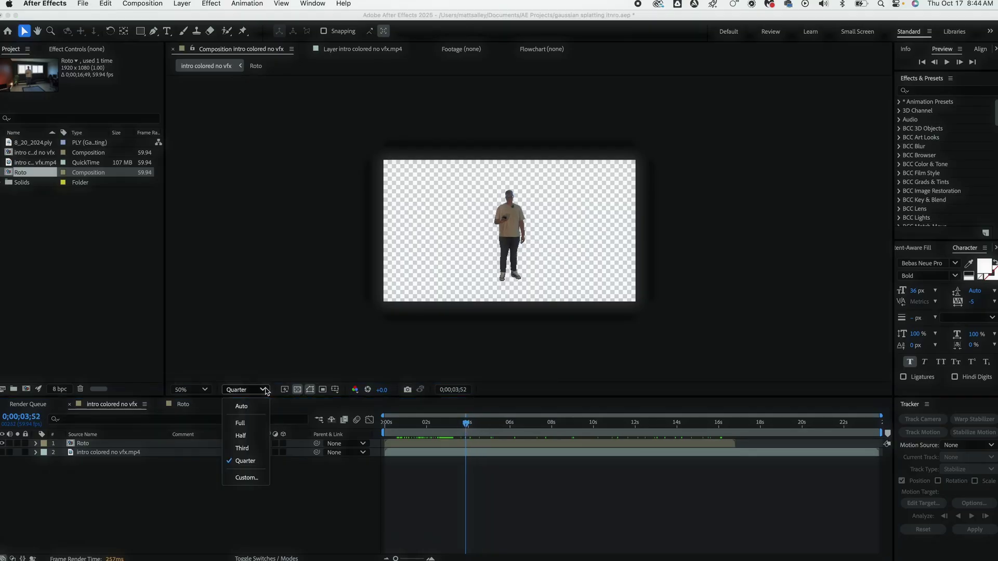
pyautogui.click(241, 423)
pyautogui.moveTo(473, 426); pyautogui.dragTo(581, 431)
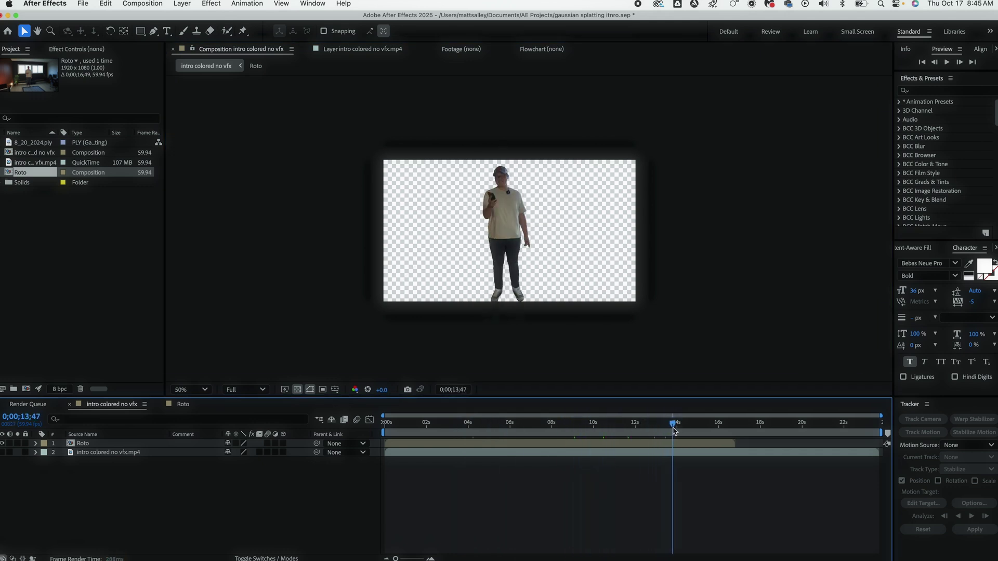
pyautogui.moveTo(690, 432); pyautogui.dragTo(537, 428)
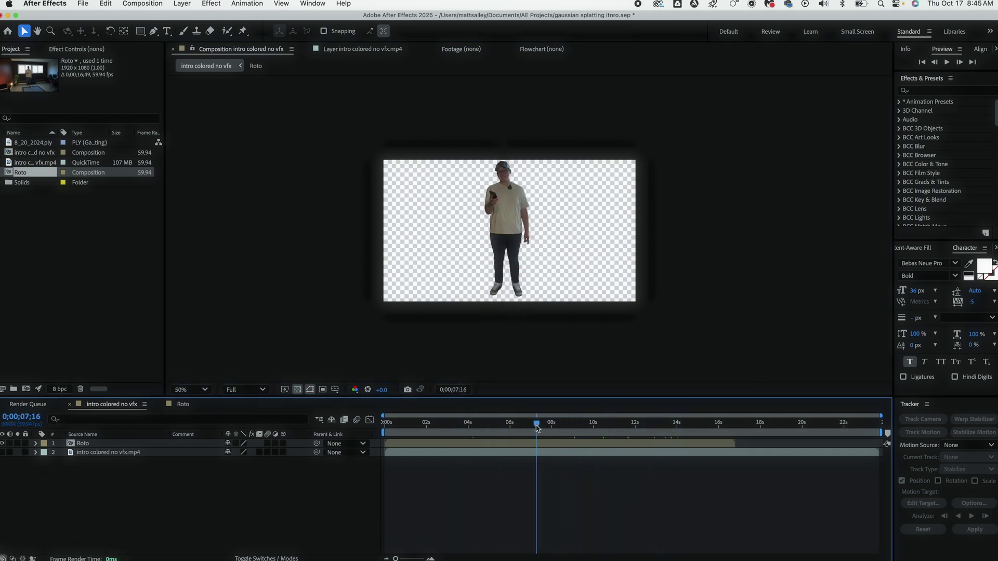
pyautogui.click(2, 453)
pyautogui.click(459, 457)
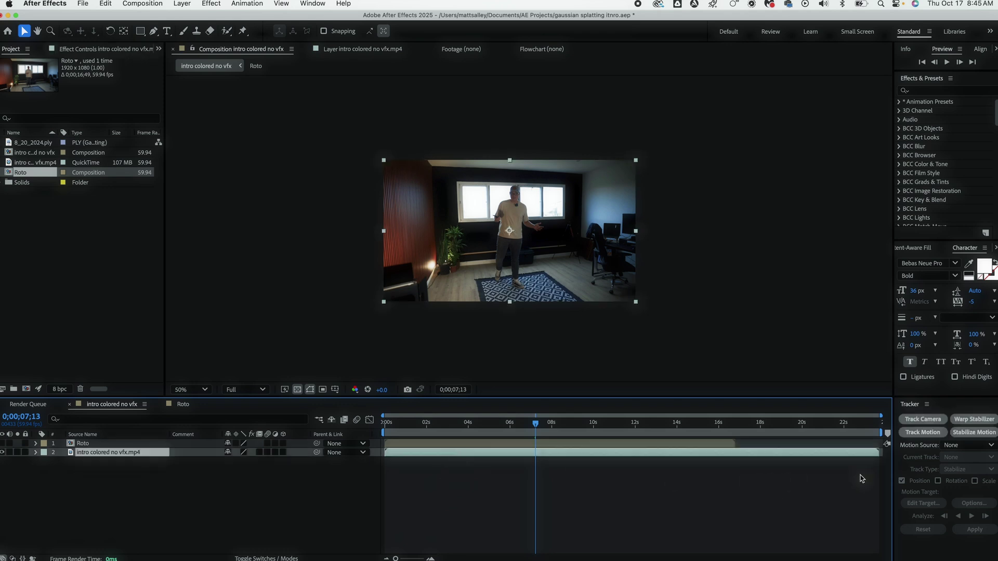
# Step: Camera-track the footage and create a null and camera from rug track points
pyautogui.click(924, 420)
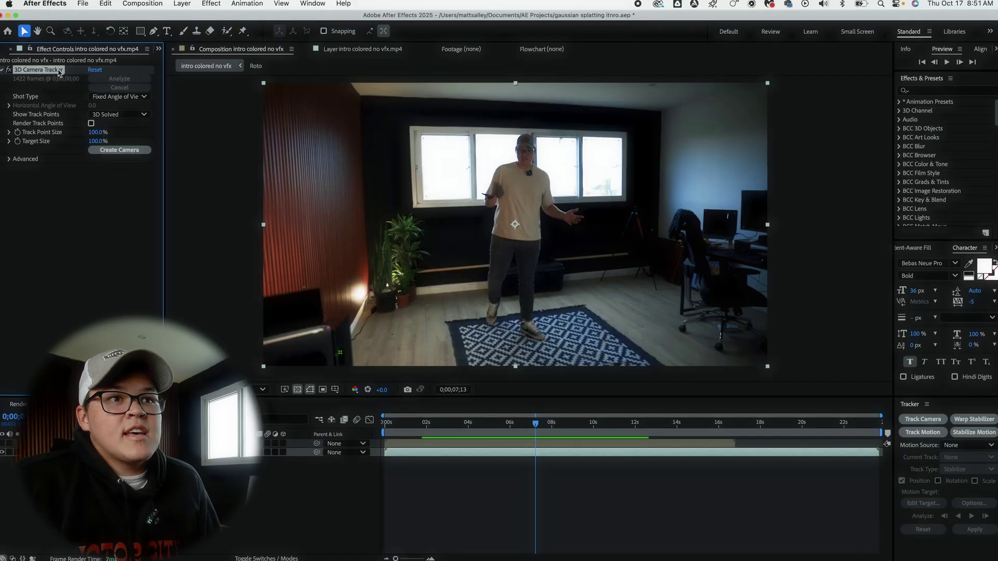
pyautogui.click(498, 310)
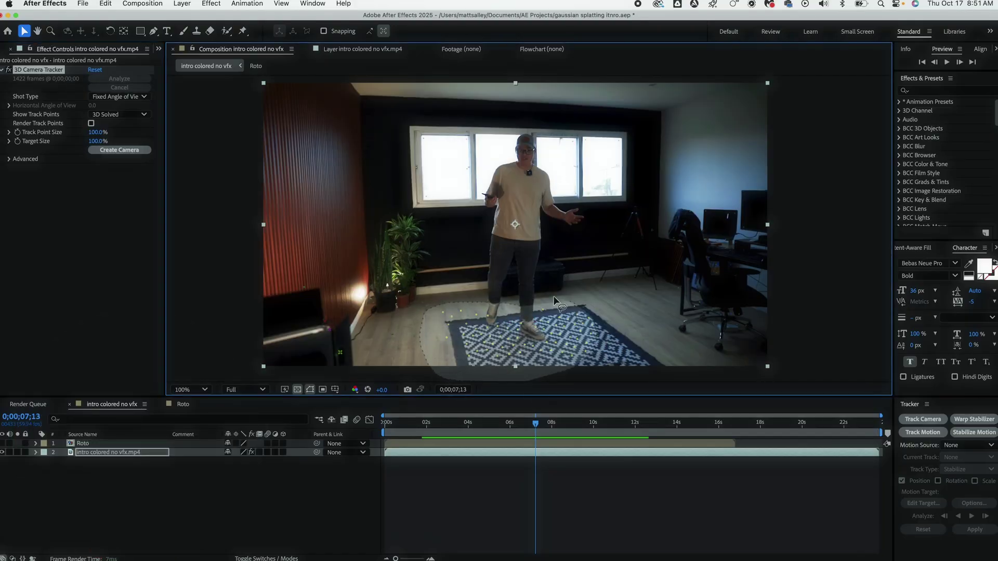
pyautogui.rightClick(526, 334)
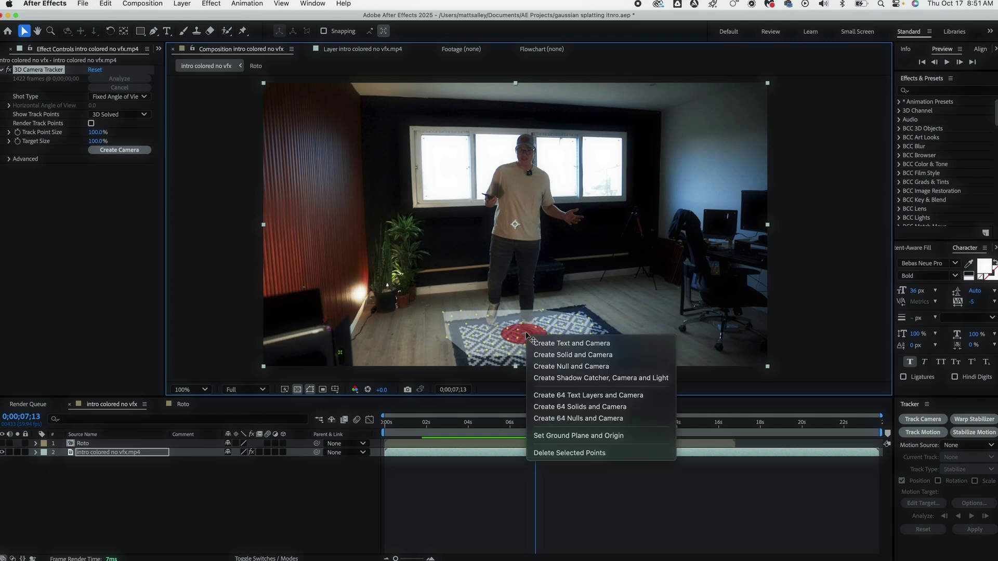
pyautogui.click(557, 368)
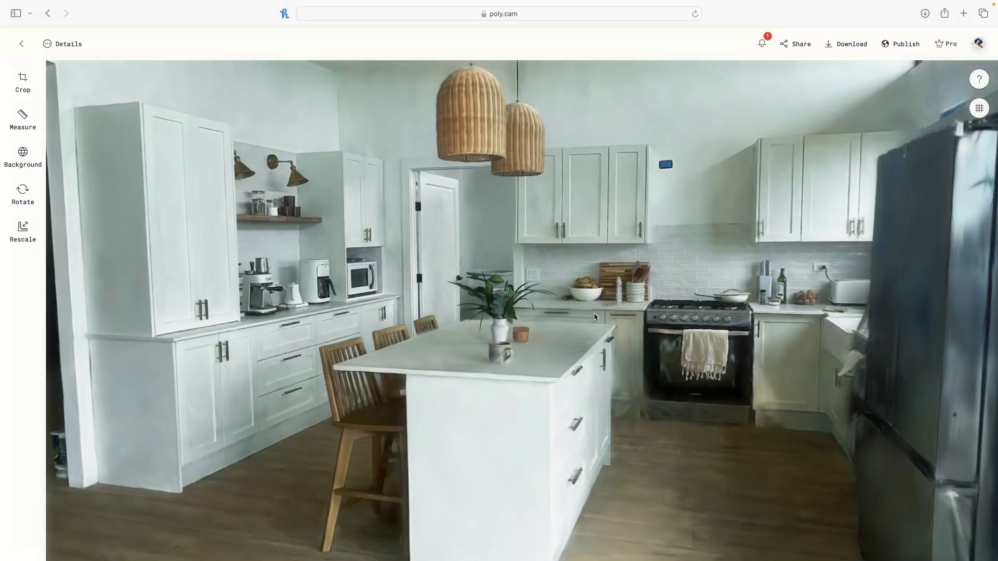
# Step: Export the kitchen scan from Polycam as Splat PLY
pyautogui.click(843, 47)
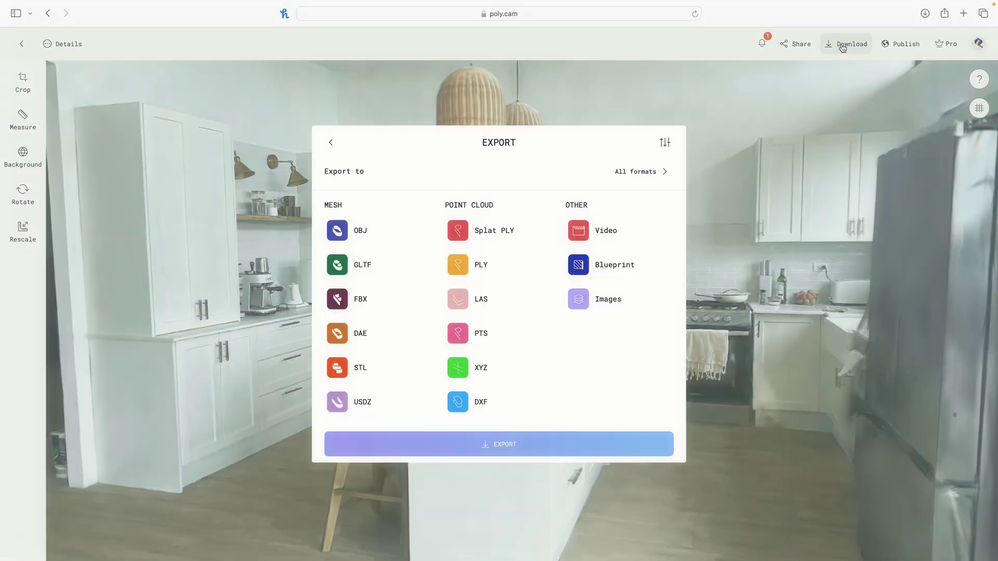
pyautogui.click(496, 237)
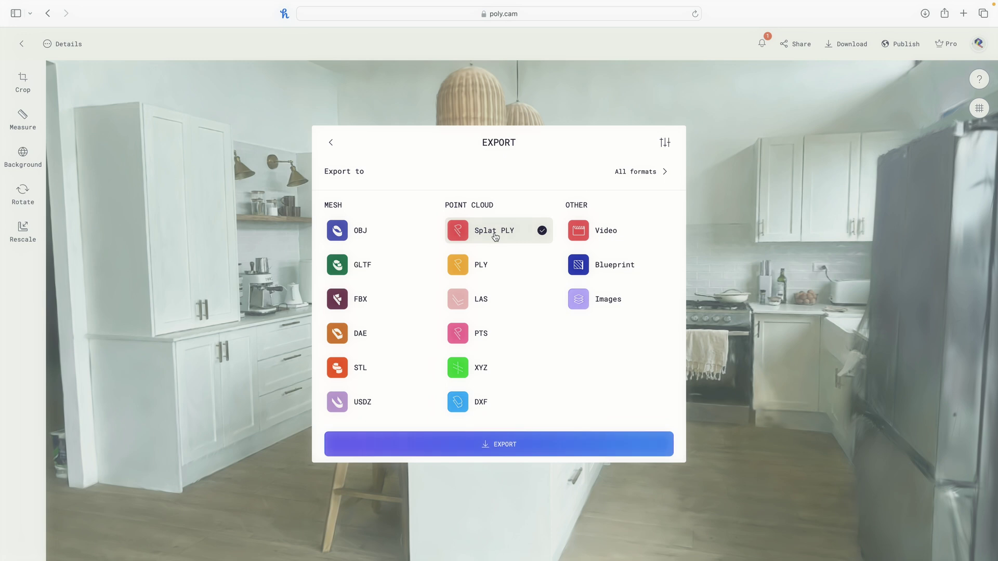
pyautogui.click(509, 446)
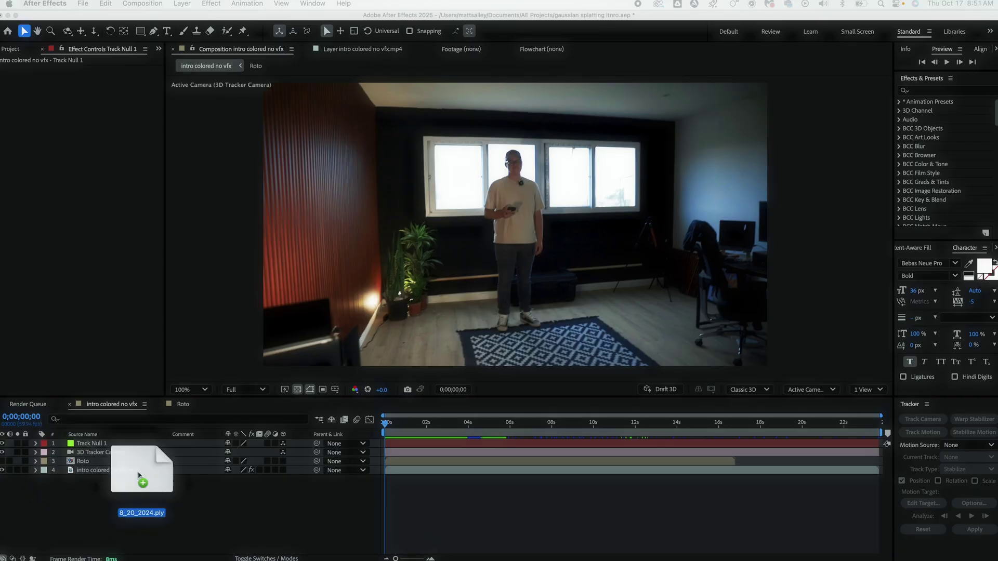
# Step: Add the exported splat PLY to the timeline and move it to the bottom
pyautogui.moveTo(139, 474); pyautogui.dragTo(475, 528)
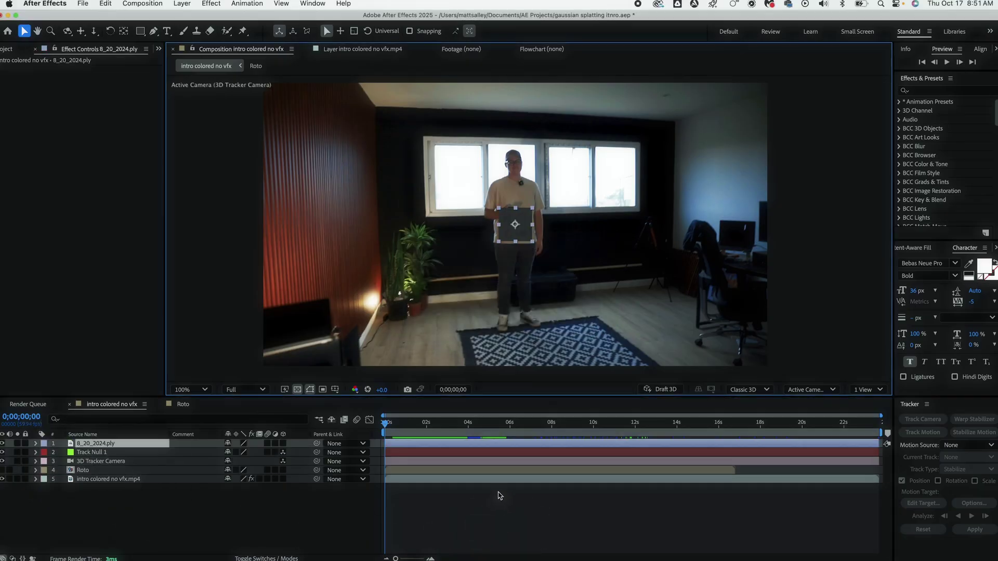
pyautogui.click(143, 445)
pyautogui.moveTo(109, 445); pyautogui.dragTo(107, 486)
# Step: Create a new black solid named 'Gaussian Splat'
pyautogui.click(188, 4)
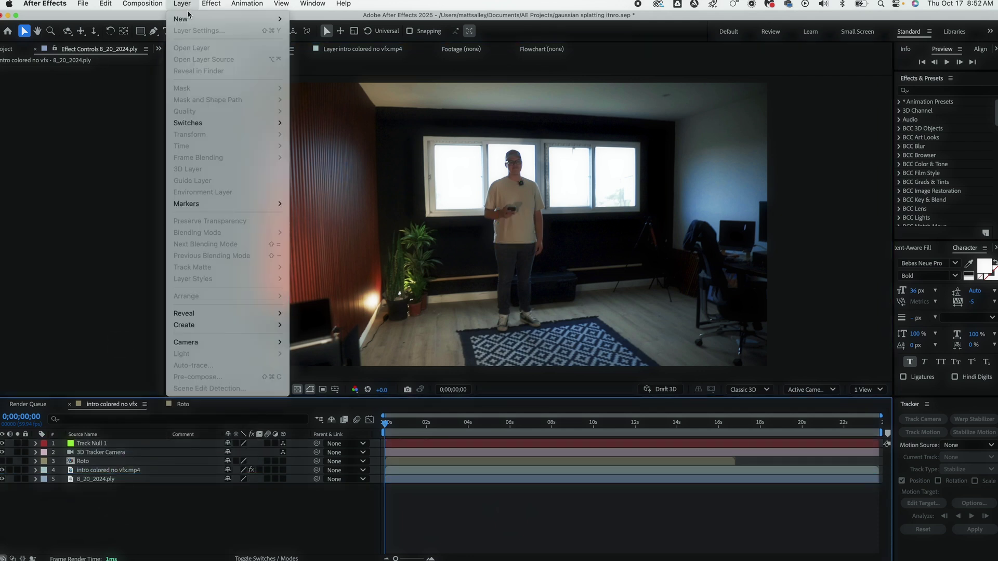
pyautogui.moveTo(191, 20)
pyautogui.click(324, 32)
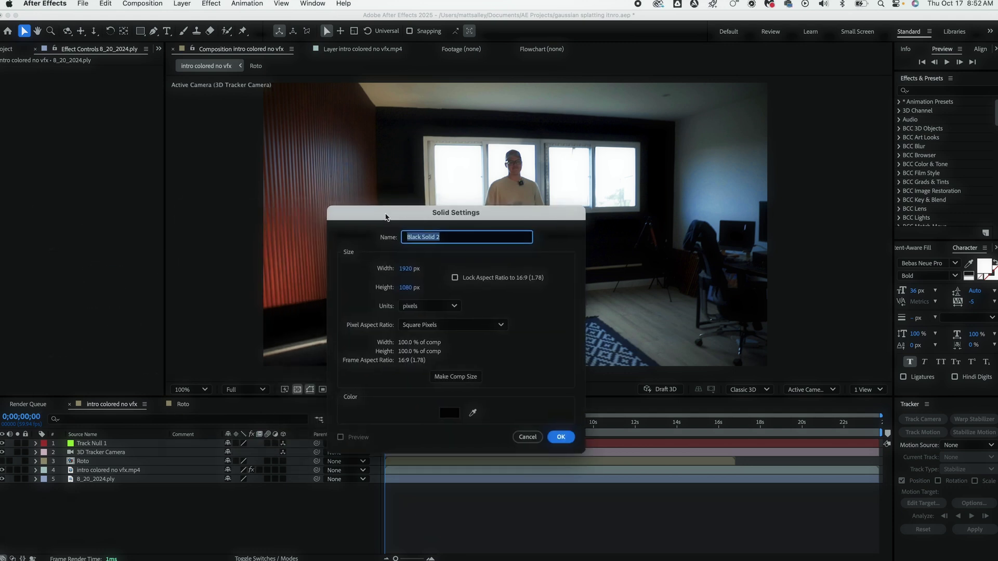
pyautogui.write('Gaussian S')
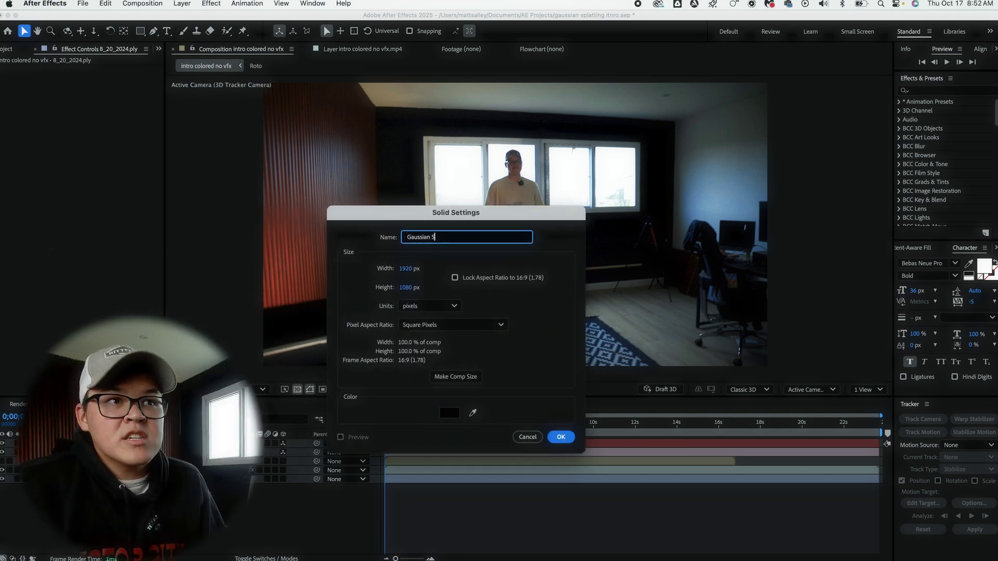
pyautogui.write('PLAT')
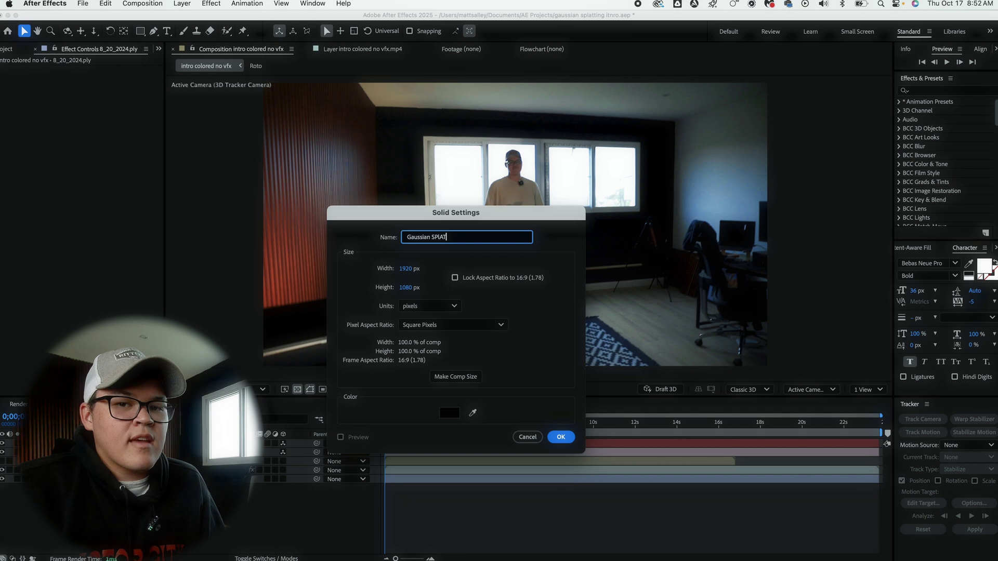
pyautogui.press('Return')
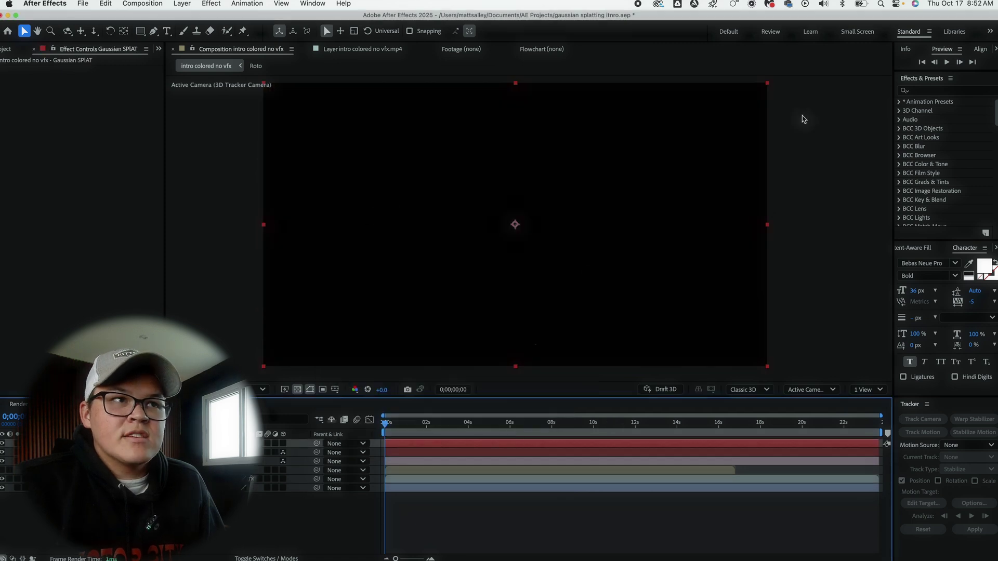
# Step: Apply the irrealix Gaussian Splatting effect to the solid and expand Model 1
pyautogui.click(211, 4)
pyautogui.scroll(-3, 285, 539)
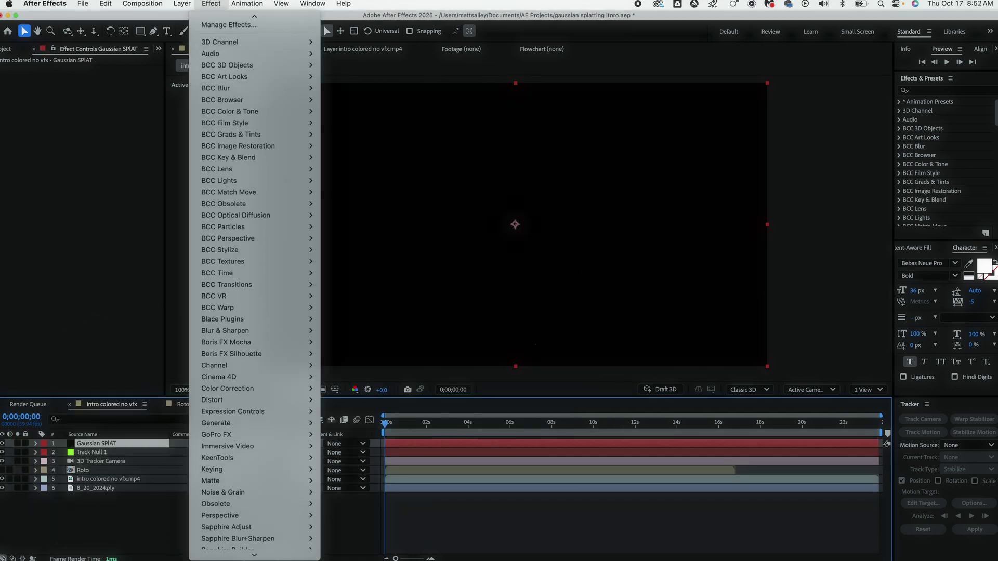
pyautogui.moveTo(285, 538)
pyautogui.scroll(-5, 281, 546)
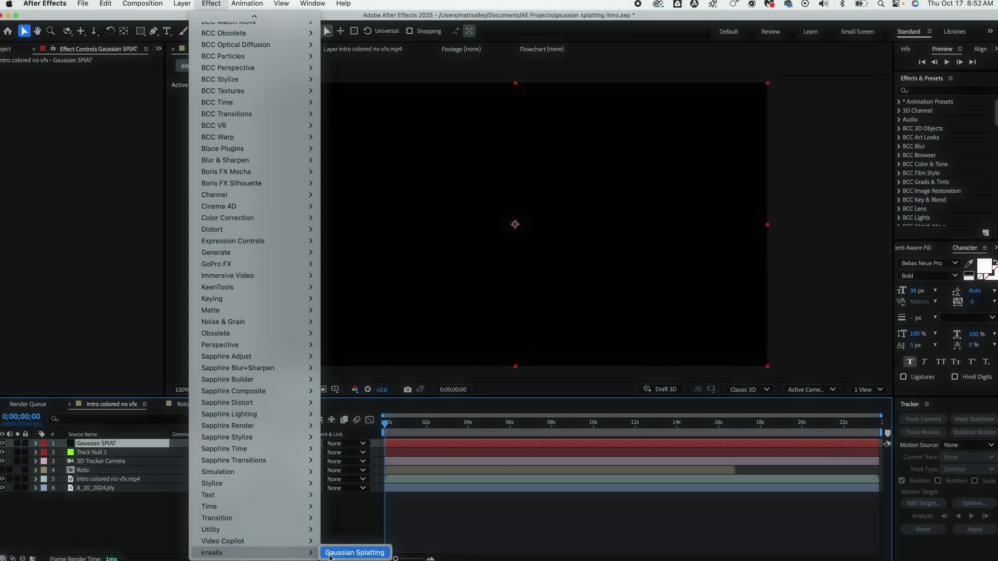
pyautogui.click(354, 553)
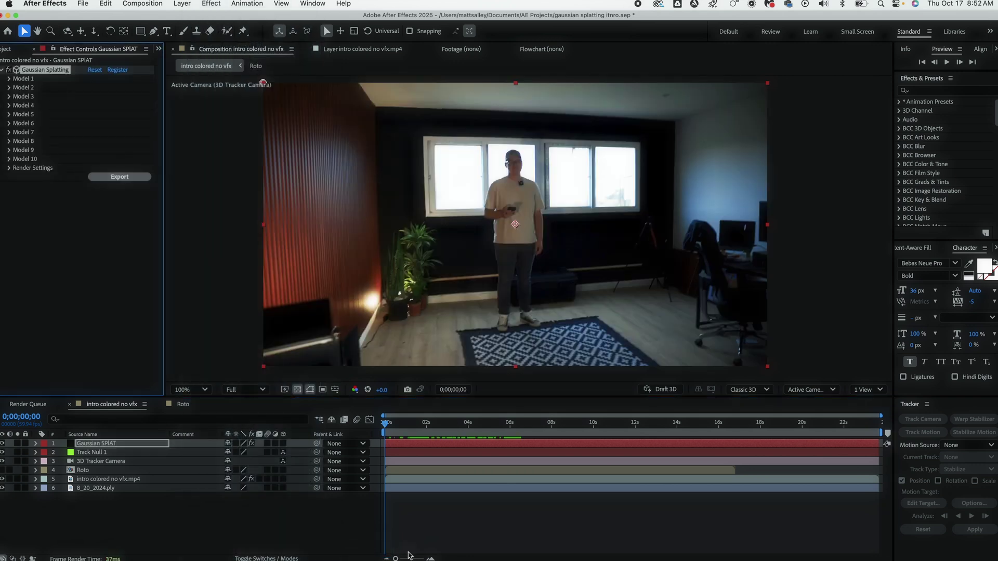
pyautogui.click(10, 79)
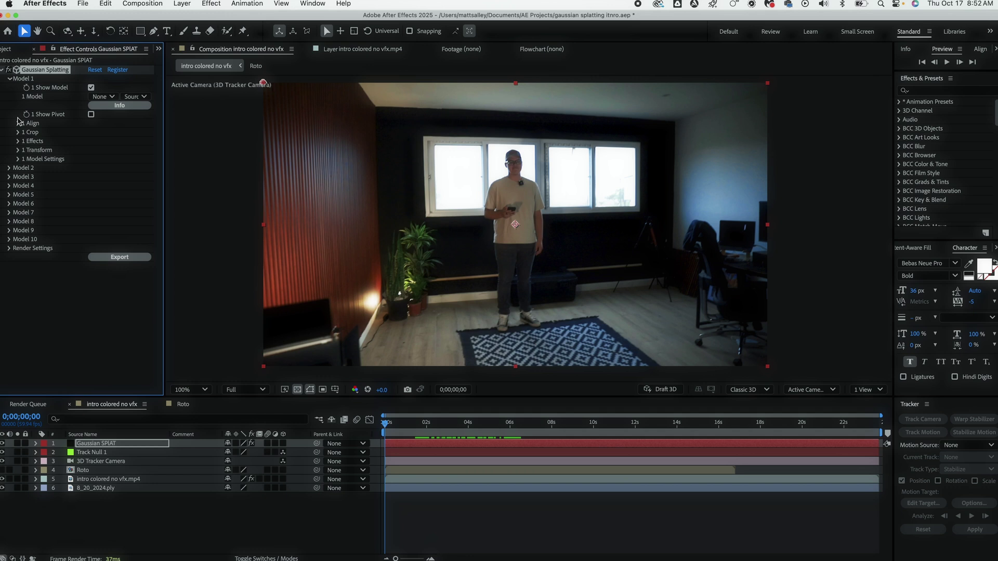
# Step: Set Gaussian Splatting's Model 1 to the 8_20_2024.ply layer
pyautogui.click(100, 97)
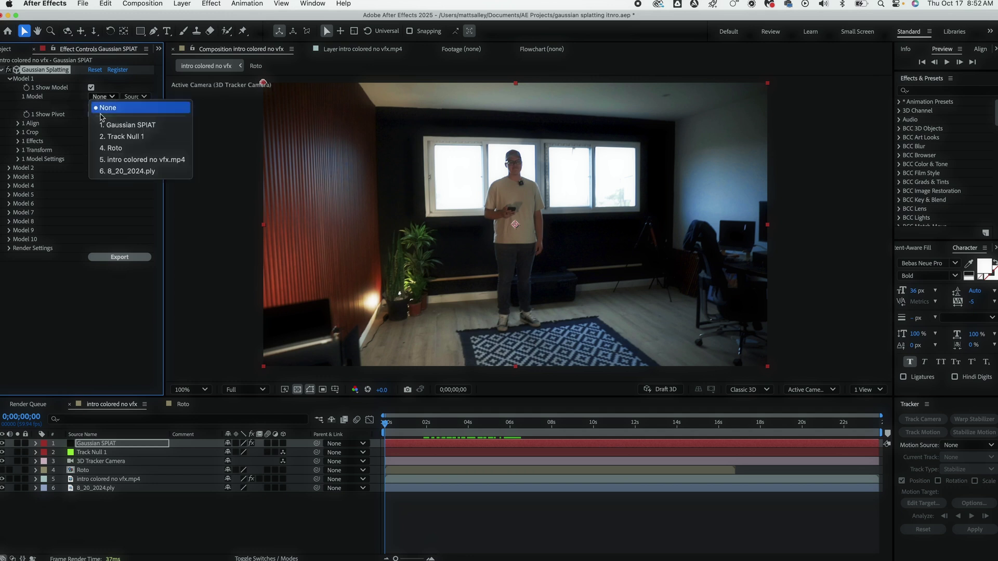
pyautogui.click(125, 172)
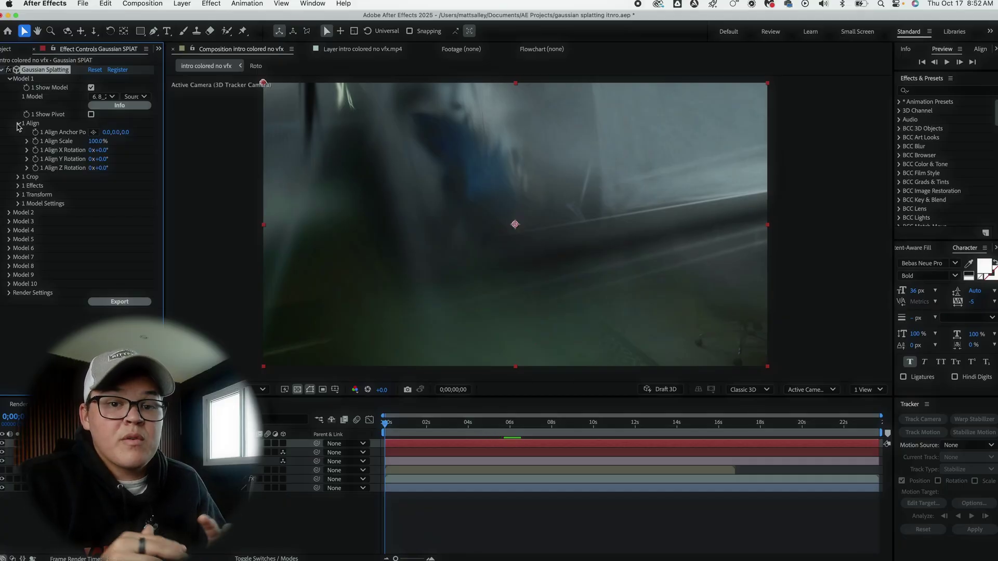
# Step: Create a 1 Transform Null from Model 1's transform, then select Track Null 1
pyautogui.click(19, 195)
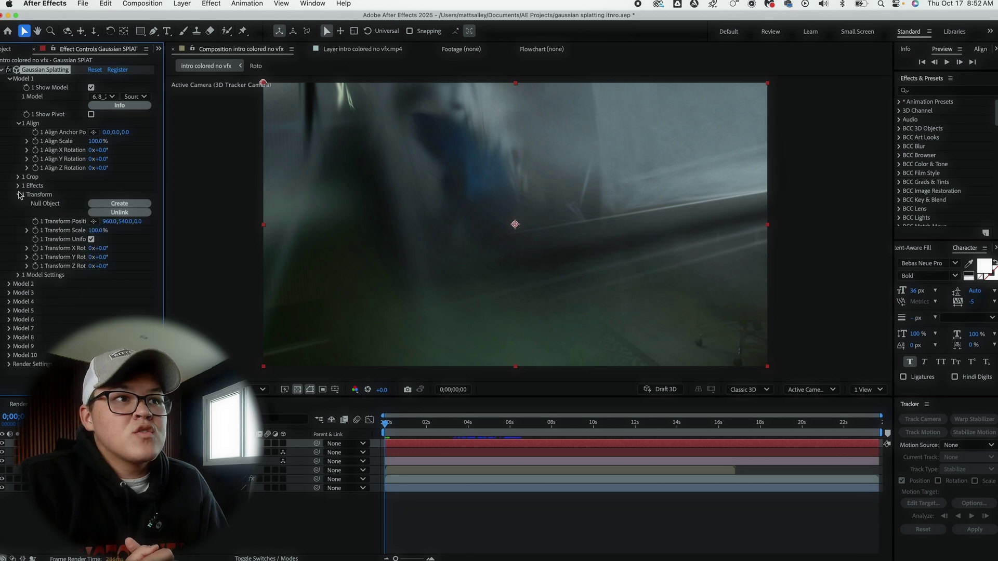
pyautogui.click(141, 204)
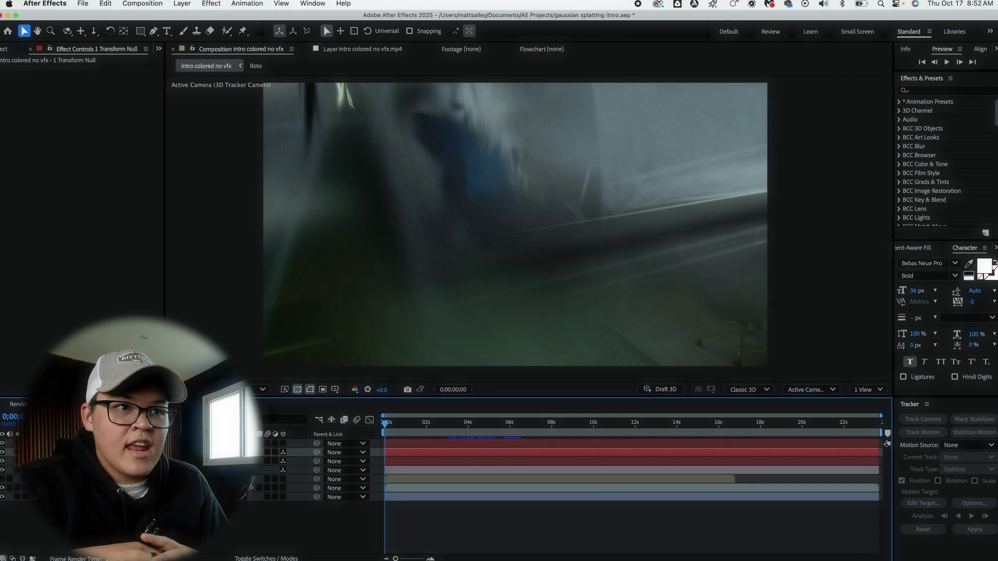
pyautogui.click(124, 471)
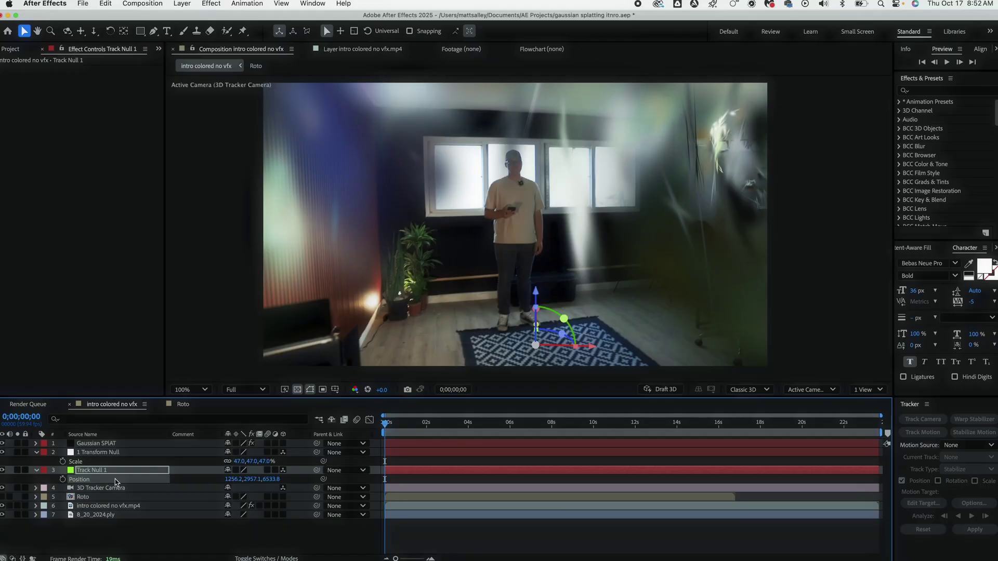
# Step: Select 1 Transform Null, play back the shot, and reveal its Scale property
pyautogui.click(110, 457)
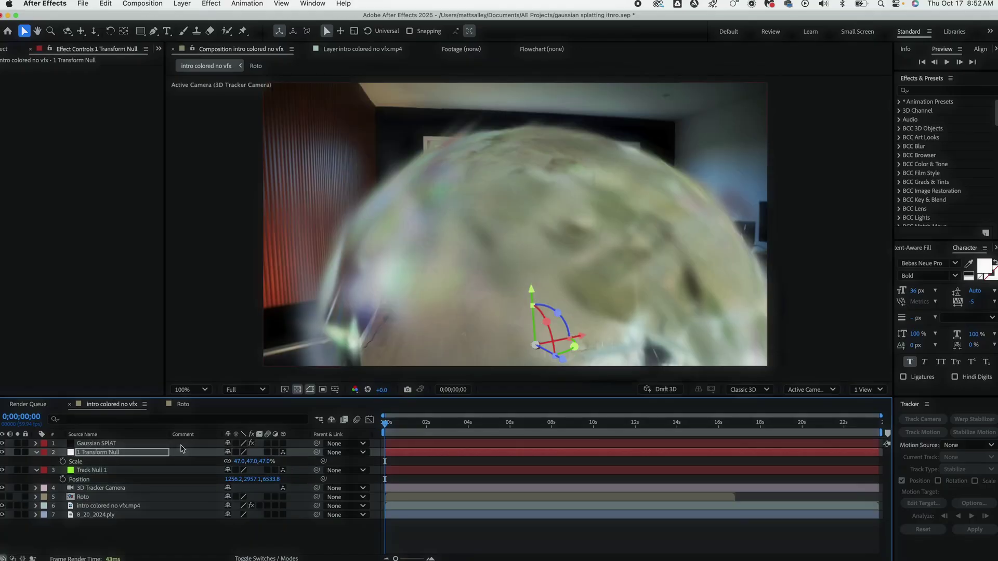
pyautogui.press('s')
pyautogui.moveTo(397, 432); pyautogui.dragTo(364, 430)
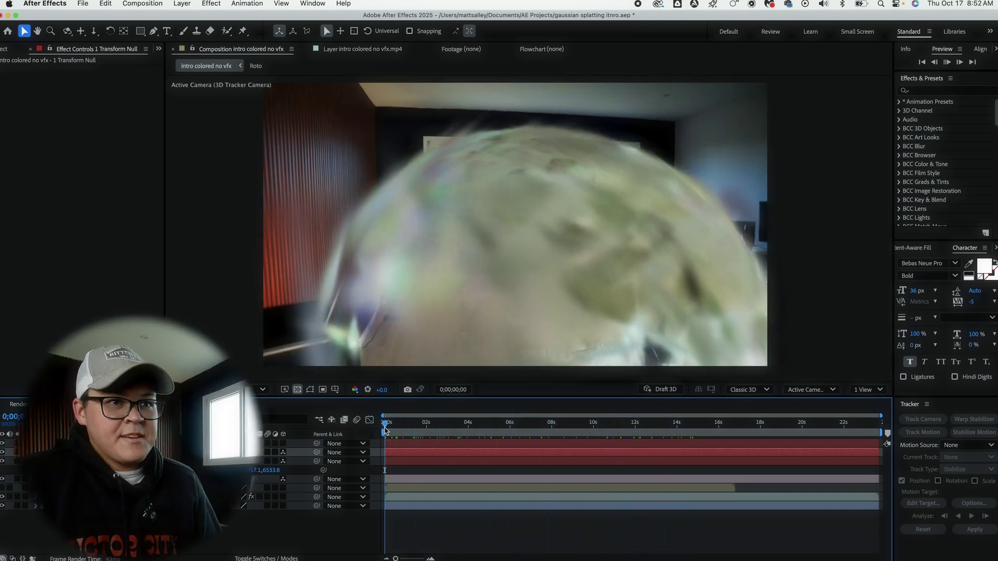
pyautogui.press('space')
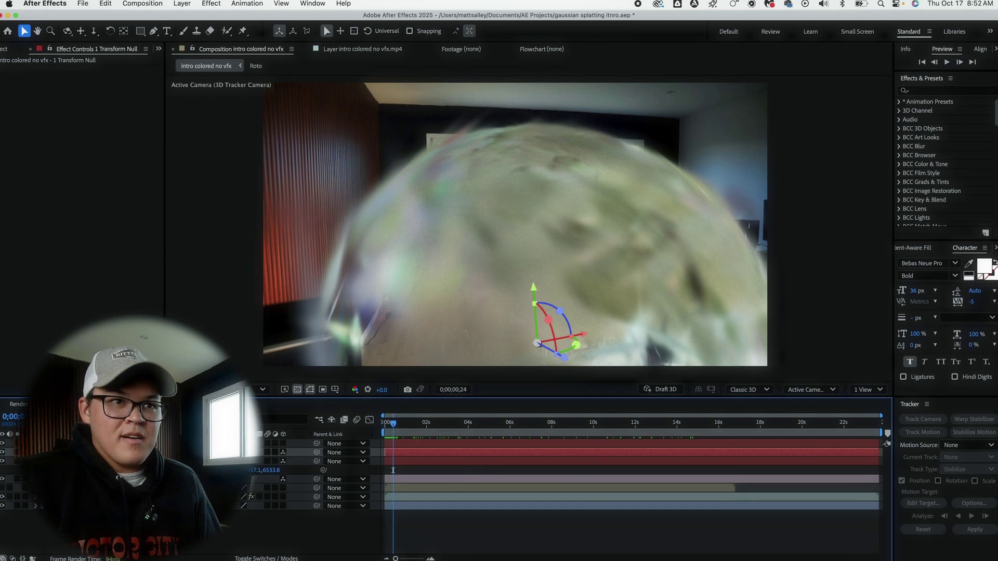
pyautogui.hotkey('shift', 's')
# Step: Scale the null up to 316% and rotate and shift the kitchen around the presenter
pyautogui.moveTo(265, 461); pyautogui.dragTo(372, 272)
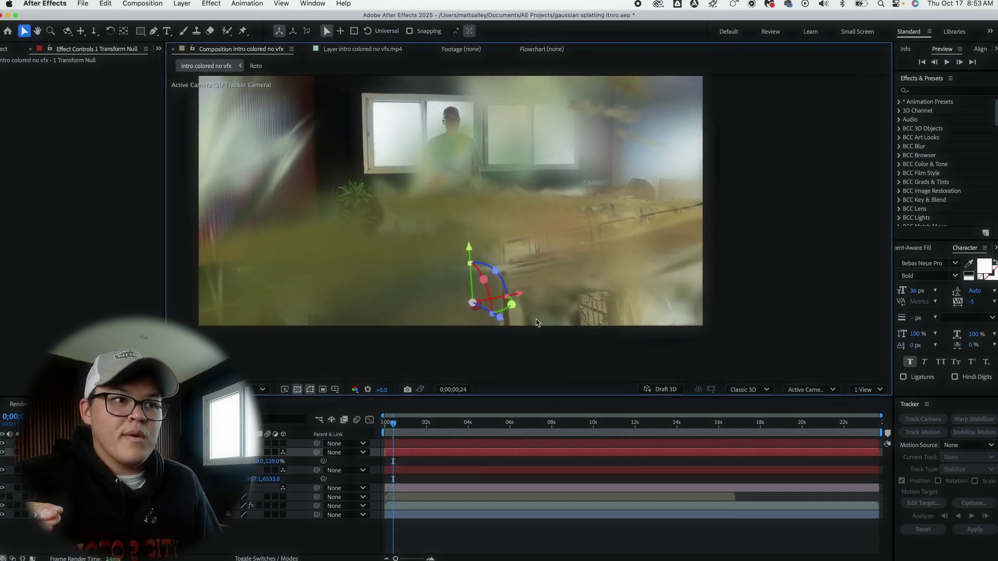
pyautogui.moveTo(465, 286); pyautogui.dragTo(474, 212)
pyautogui.moveTo(523, 240); pyautogui.dragTo(401, 265)
pyautogui.moveTo(403, 229); pyautogui.dragTo(457, 260)
pyautogui.moveTo(245, 462); pyautogui.dragTo(343, 419)
pyautogui.moveTo(390, 208); pyautogui.dragTo(455, 286)
pyautogui.moveTo(429, 254)
pyautogui.mouseDown()
pyautogui.moveTo(441, 288)
pyautogui.moveTo(417, 278)
pyautogui.moveTo(420, 246)
pyautogui.mouseUp()
pyautogui.moveTo(258, 462); pyautogui.dragTo(269, 463)
pyautogui.moveTo(467, 296); pyautogui.dragTo(487, 297)
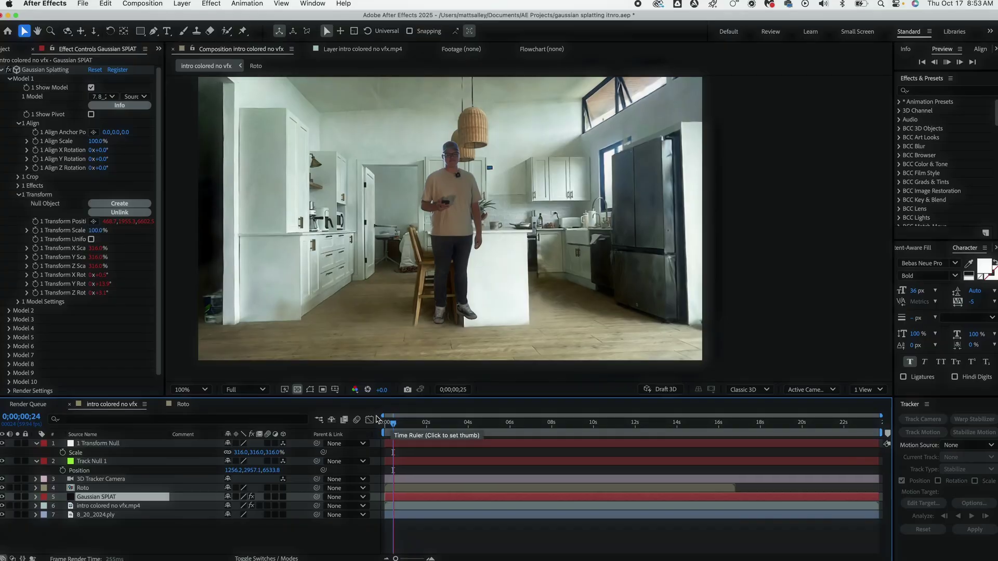
# Step: Set the viewer to Quarter resolution and Fit magnification
pyautogui.click(254, 391)
pyautogui.click(245, 461)
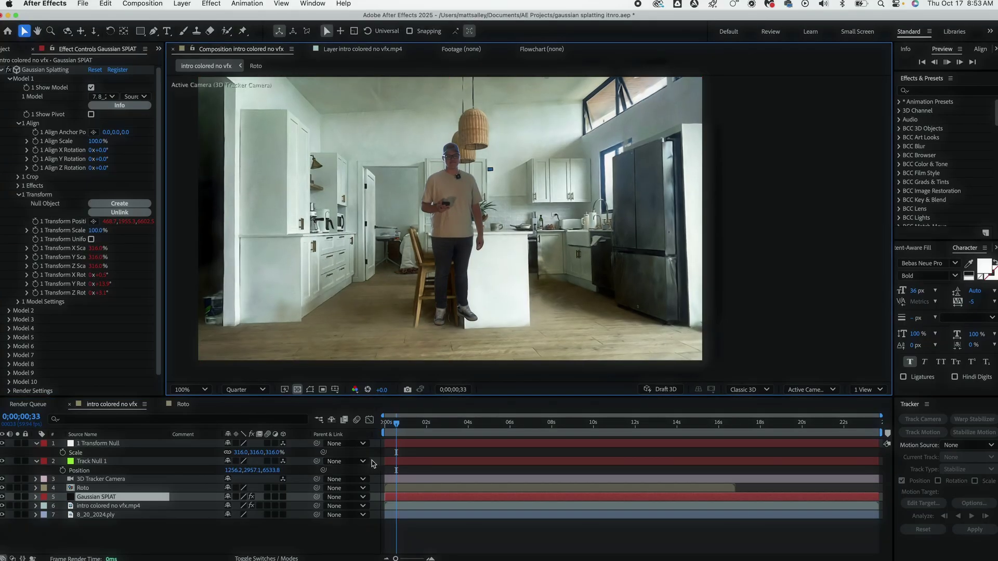
pyautogui.press('space')
pyautogui.click(190, 390)
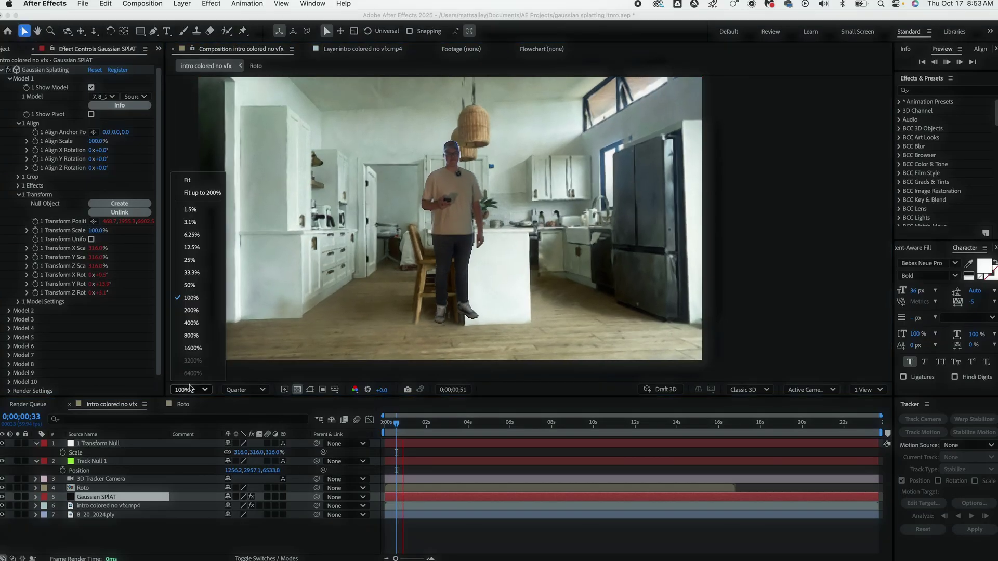
pyautogui.click(195, 192)
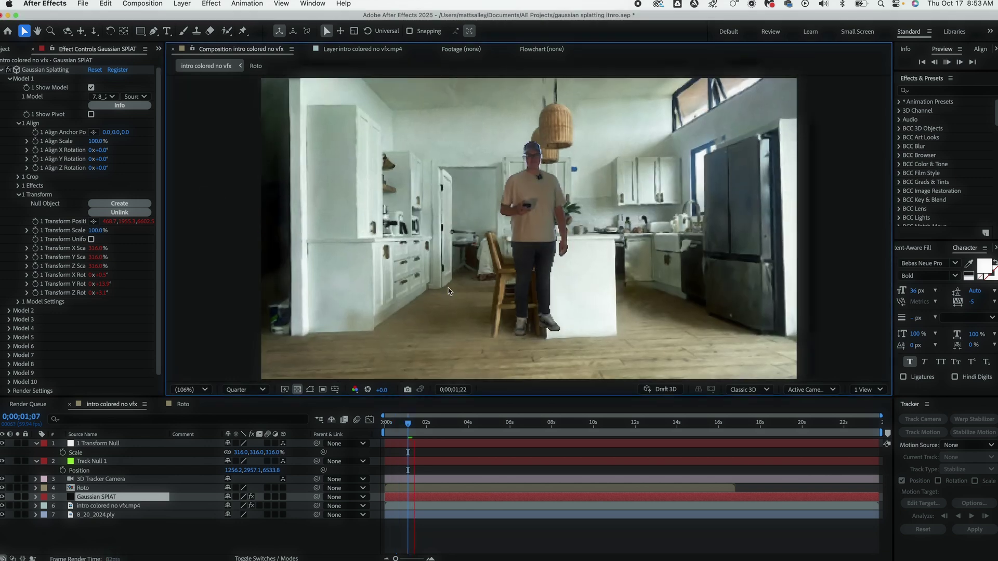
# Step: At about 8 seconds, slide the splat kitchen sideways along X via 1 Transform Null
pyautogui.click(567, 424)
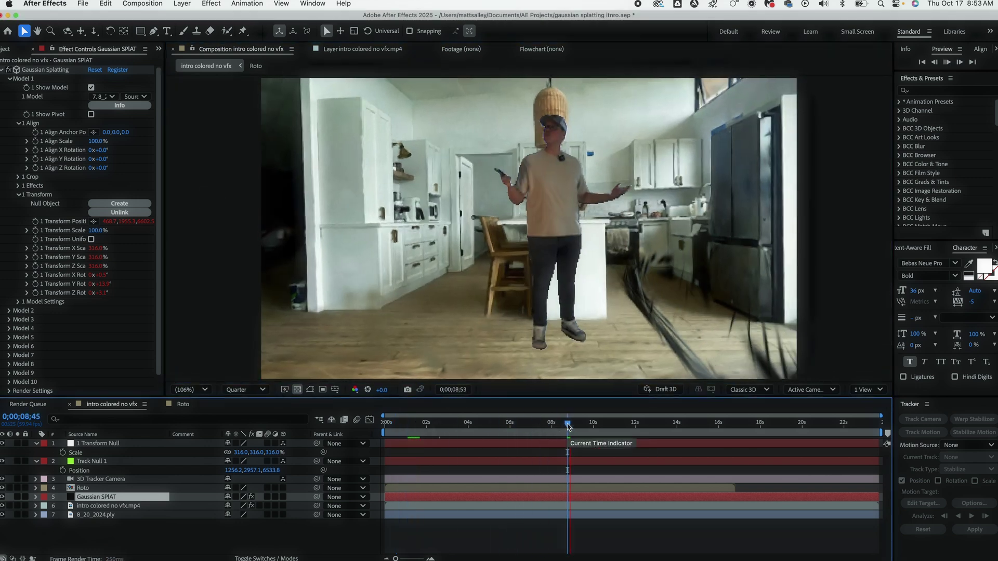
pyautogui.press('space')
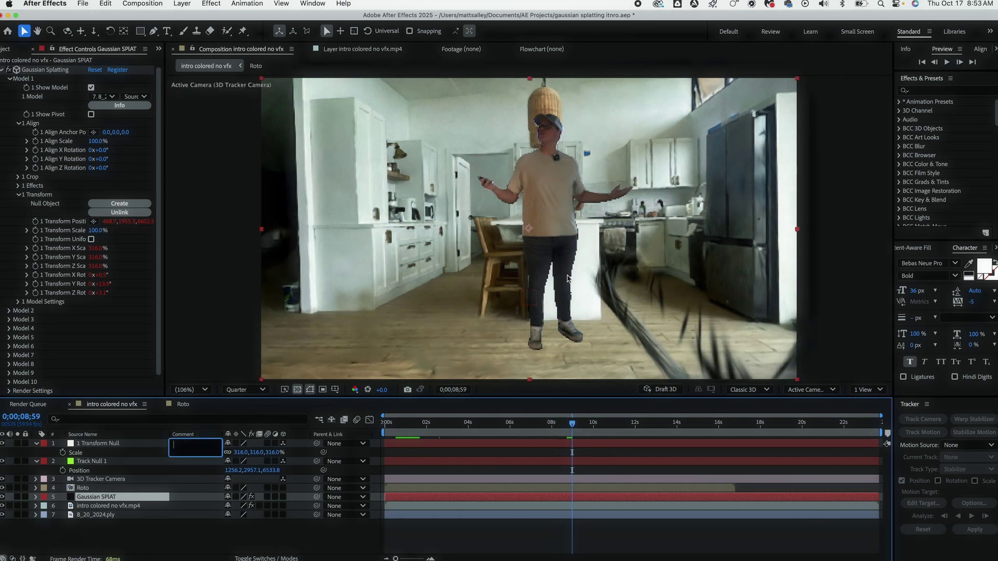
pyautogui.click(120, 446)
pyautogui.moveTo(572, 293); pyautogui.dragTo(416, 356)
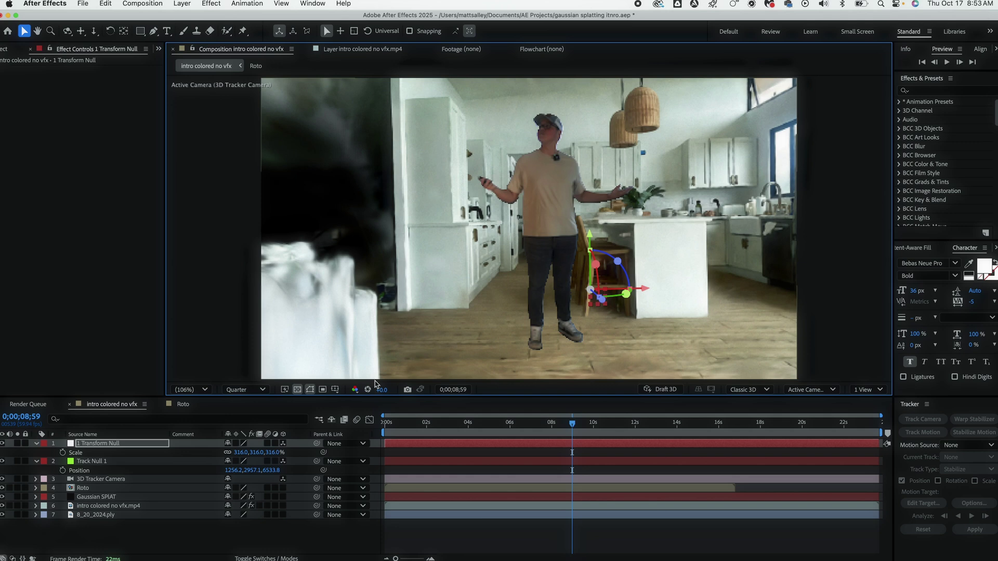
pyautogui.scroll(-3, 451, 208)
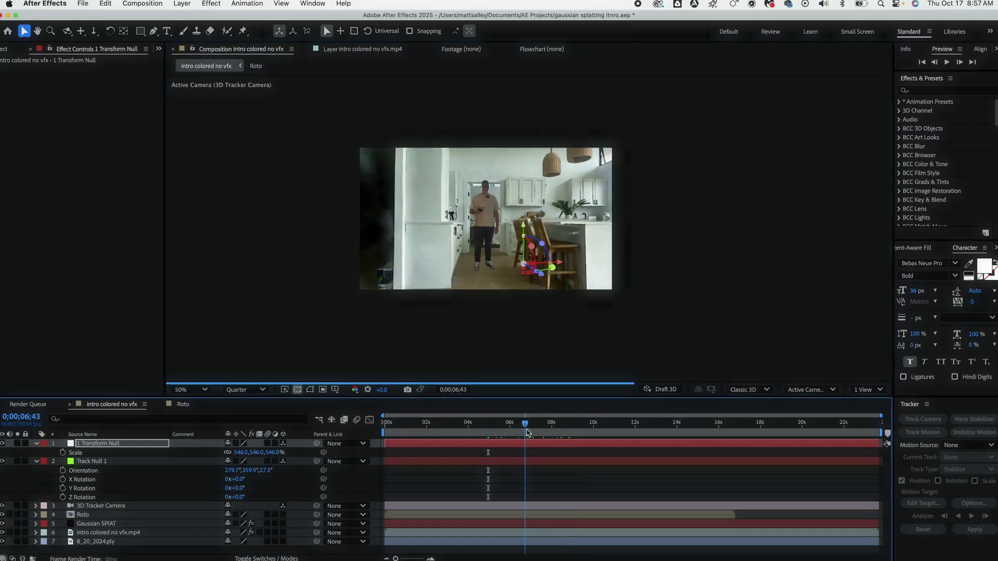
# Step: Scrub the playhead back to about 0;00;08;20, where the presenter's original room still shows
pyautogui.moveTo(588, 447); pyautogui.dragTo(401, 447)
pyautogui.scroll(3, 486, 219)
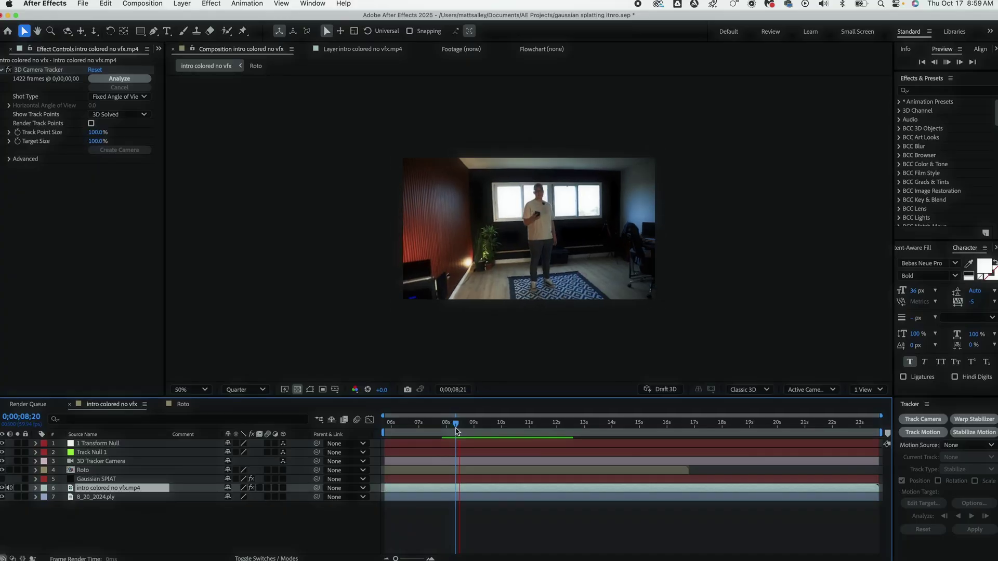
# Step: Preview to 9 seconds, then reveal the Gaussian SPlAT layer's 1 Crop > 1 Crop Shape settings
pyautogui.press('space')
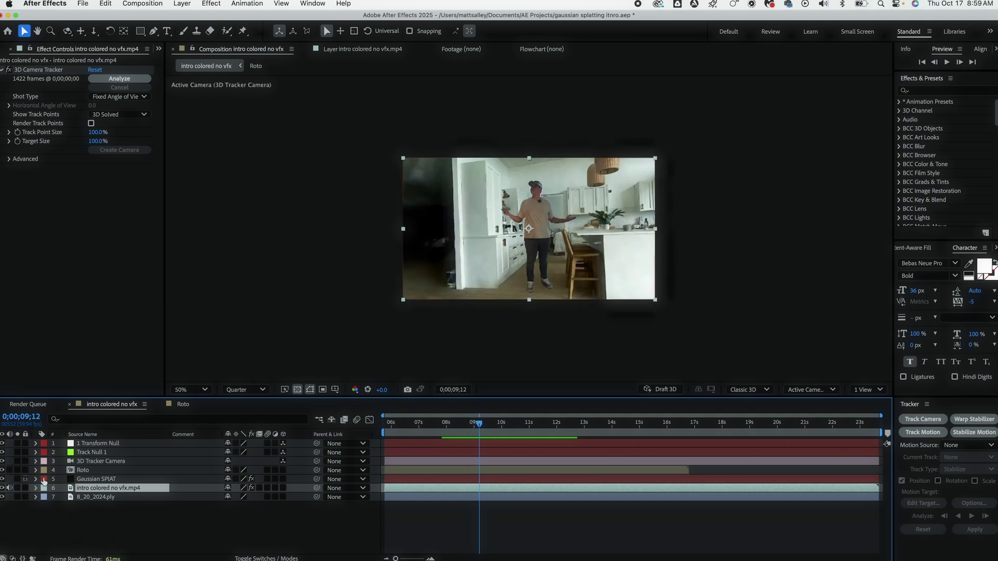
pyautogui.click(114, 479)
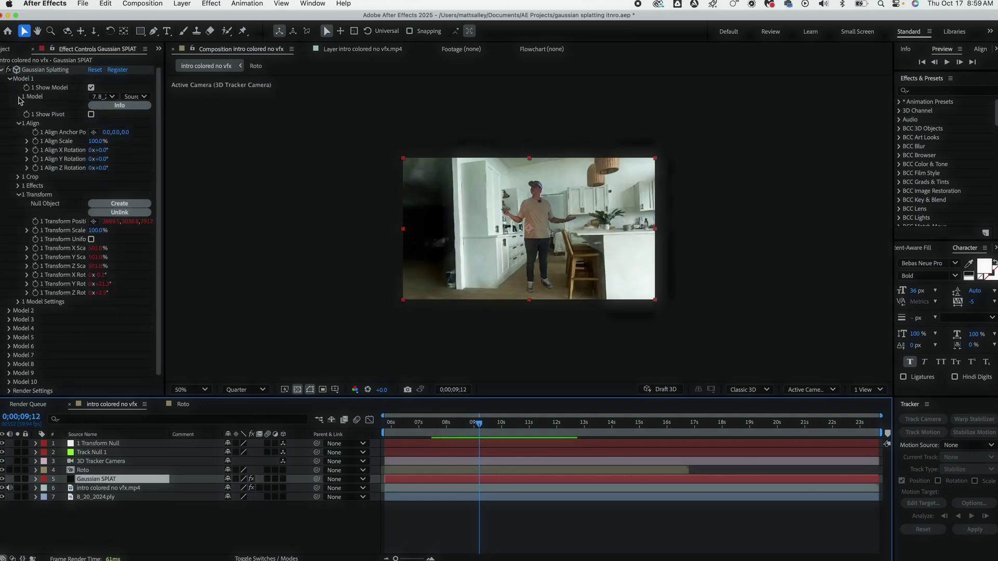
pyautogui.click(19, 178)
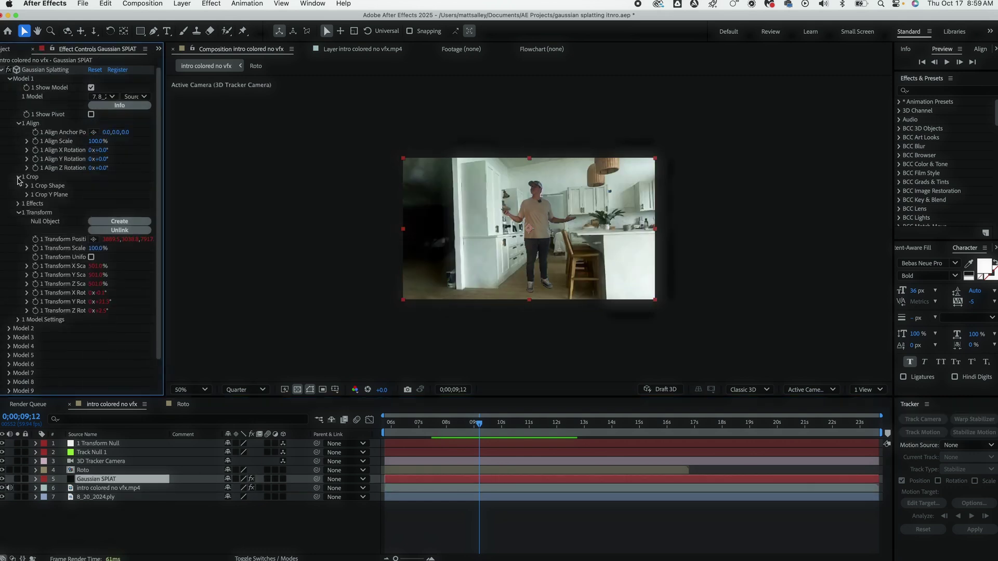
pyautogui.click(27, 186)
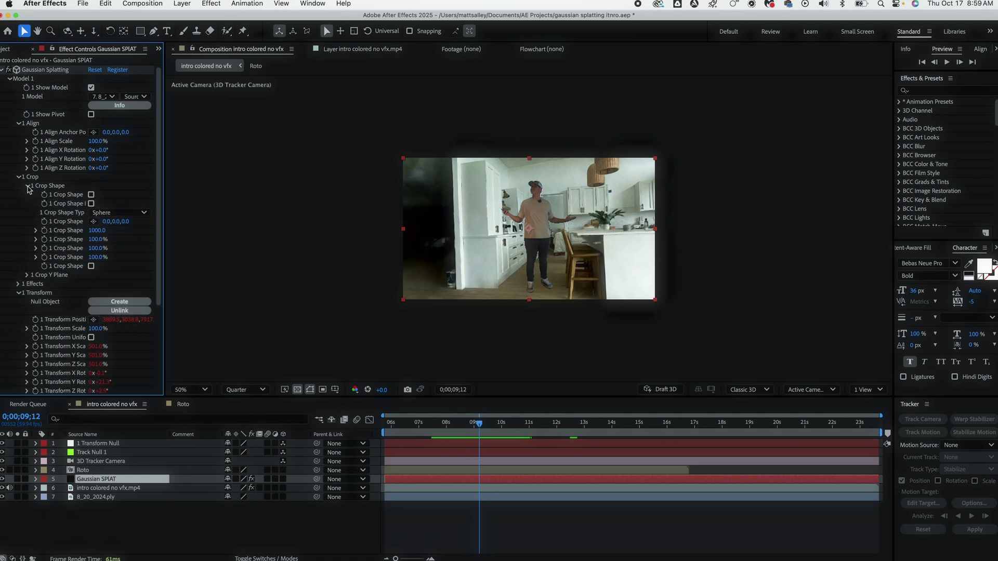
# Step: Turn on the first spherical crop shape only and set its size to 1460
pyautogui.click(91, 195)
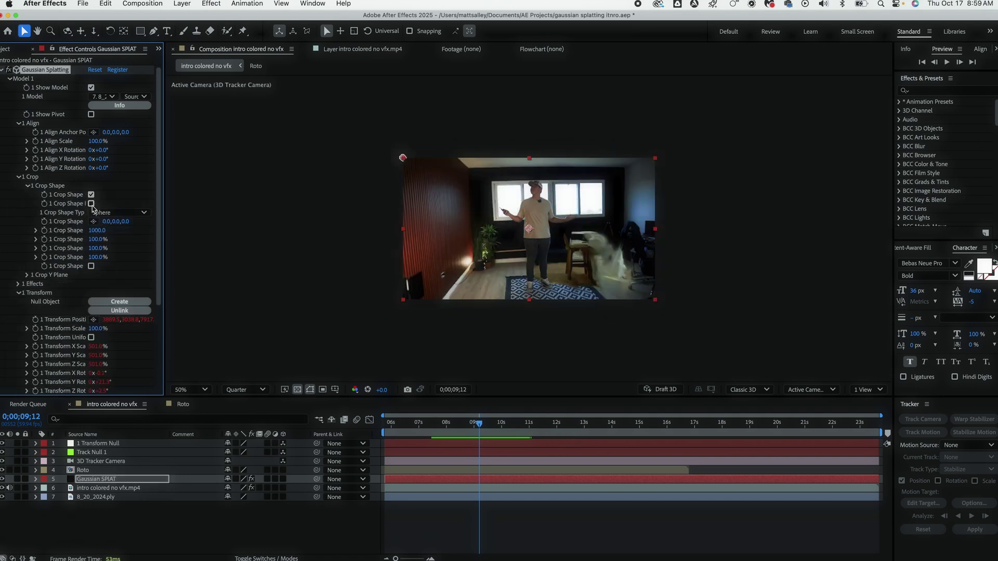
pyautogui.click(91, 203)
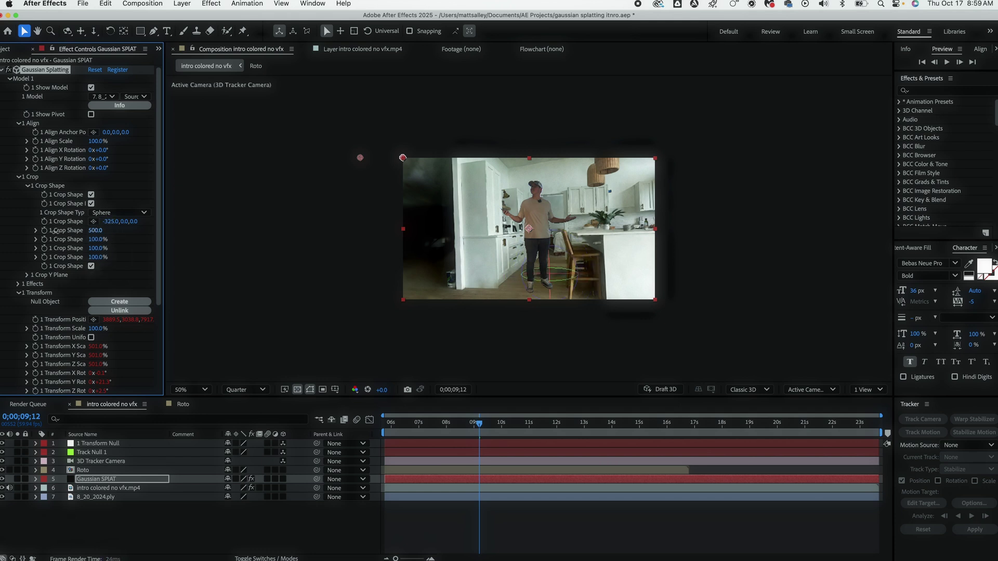
pyautogui.moveTo(120, 231); pyautogui.dragTo(91, 203)
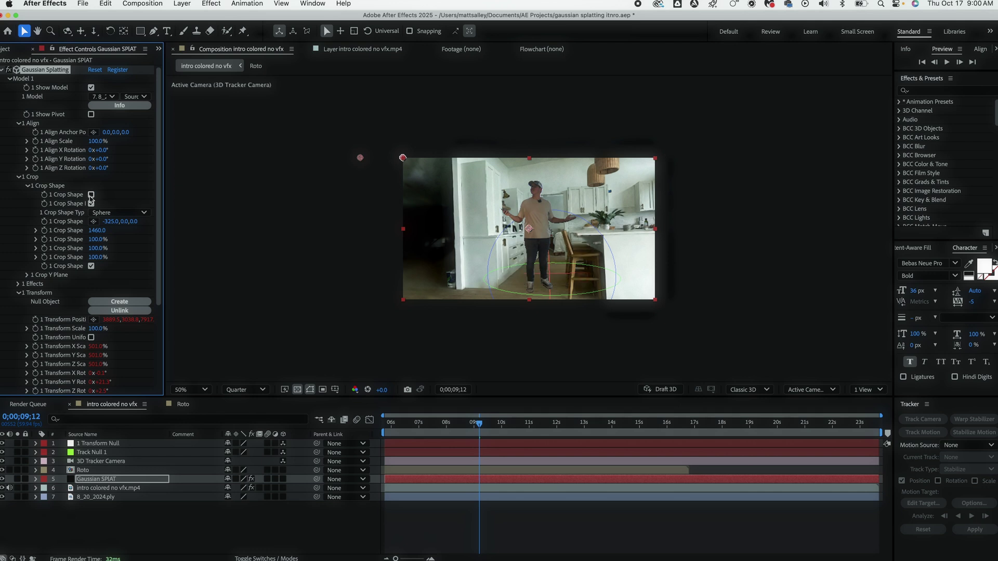
pyautogui.click(91, 195)
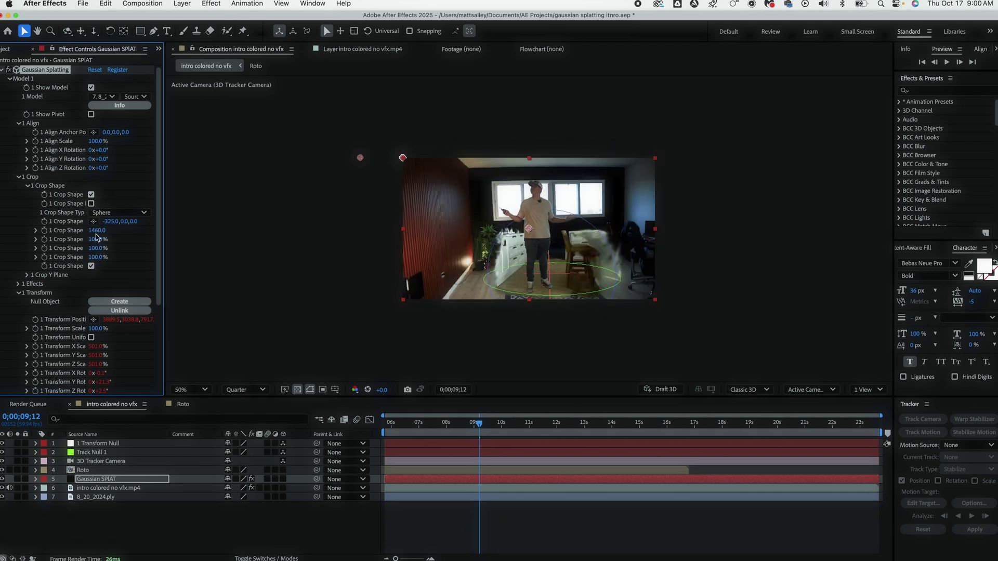
pyautogui.moveTo(98, 235); pyautogui.dragTo(334, 238)
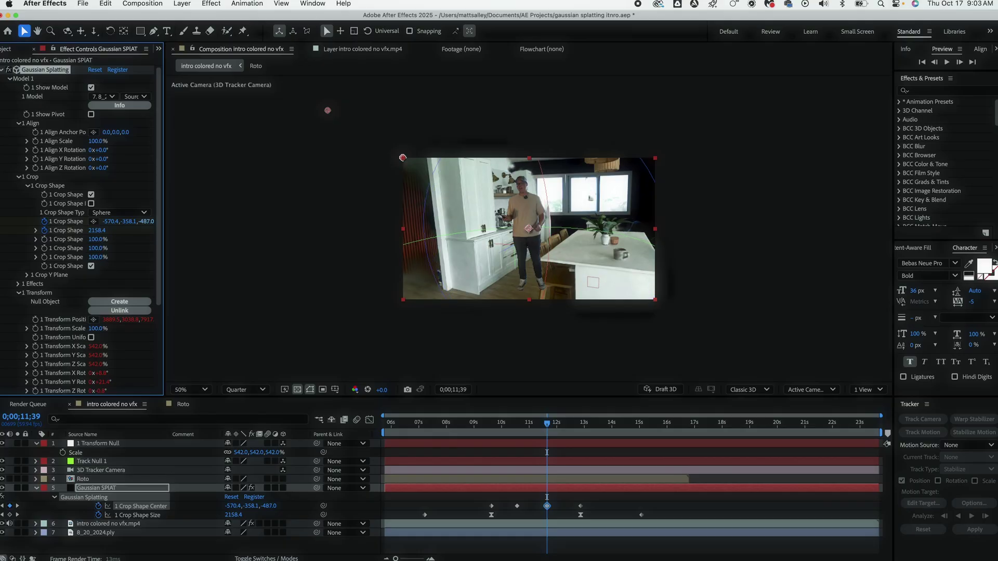
# Step: Push the crop sphere's Center Z value forward to 983
pyautogui.moveTo(147, 221); pyautogui.dragTo(637, 199)
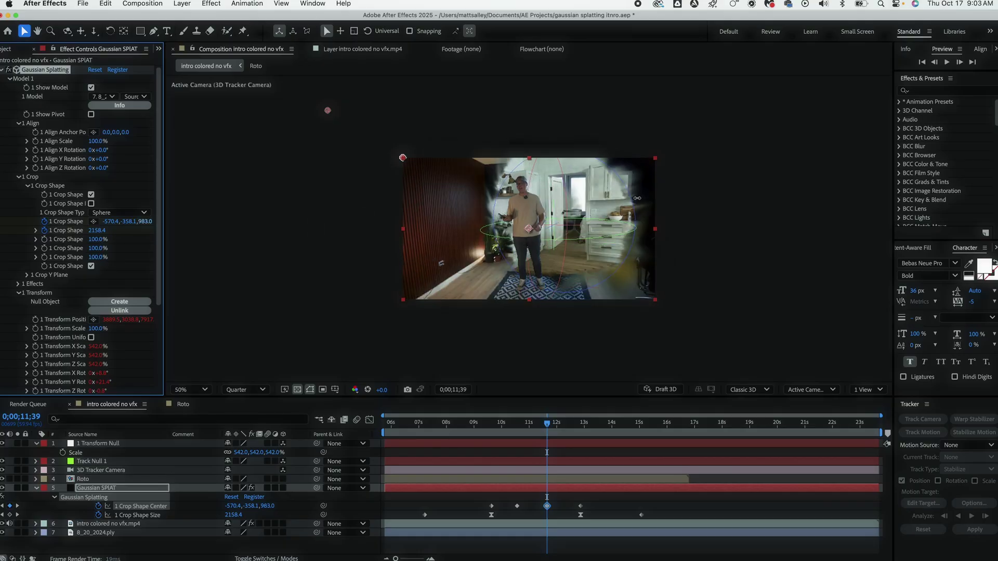